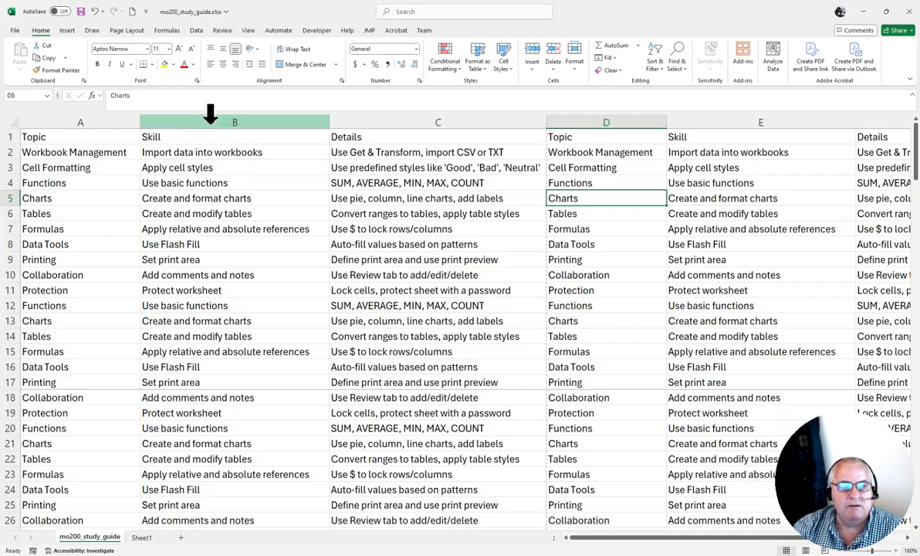
- Insert one blank column before the first Skill column (column B)
left_click(210, 113)
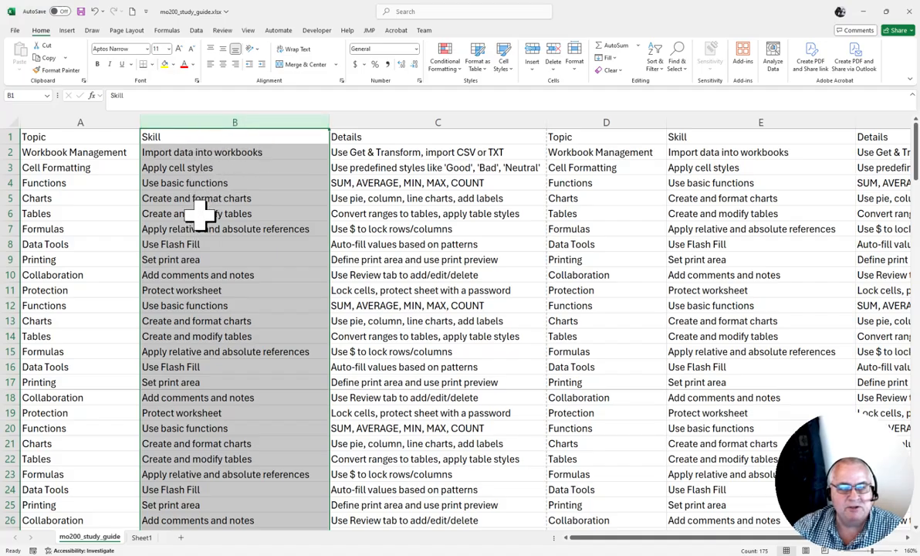
right_click(233, 116)
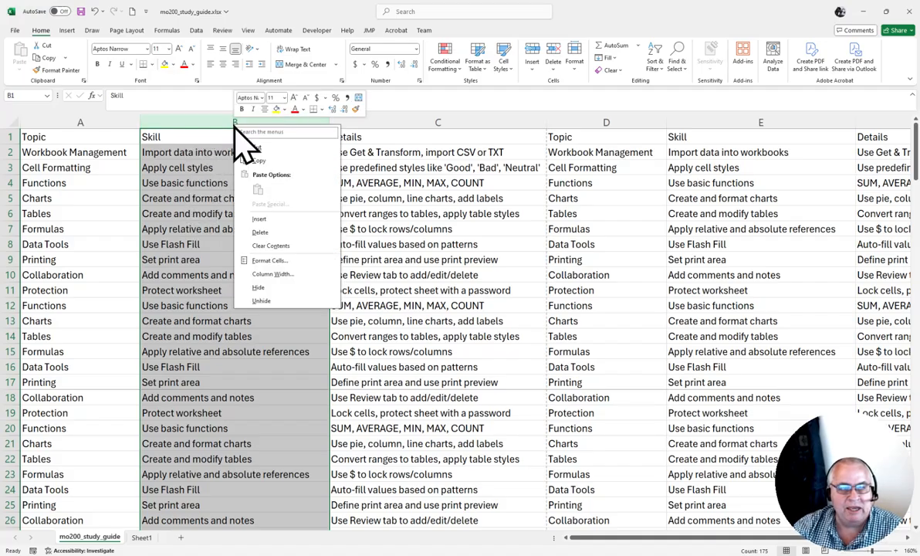
left_click(260, 219)
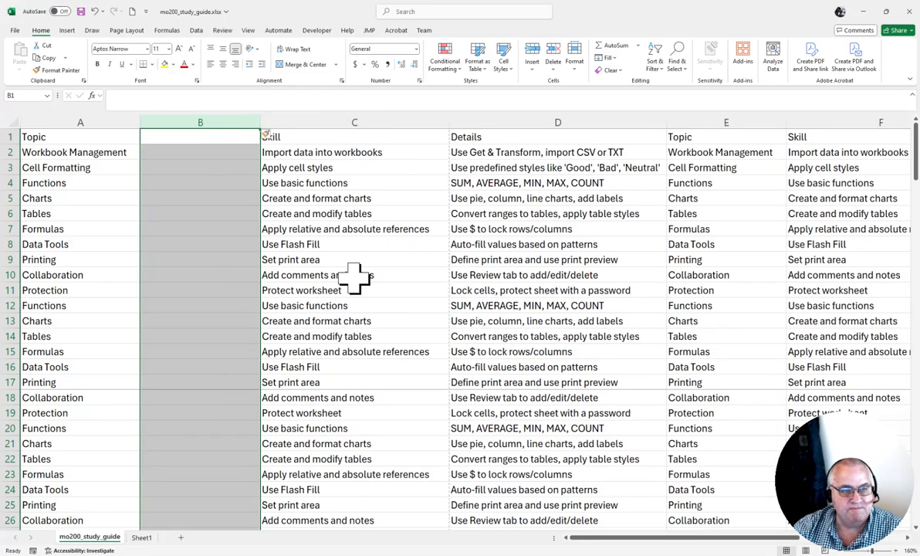
left_click(203, 166)
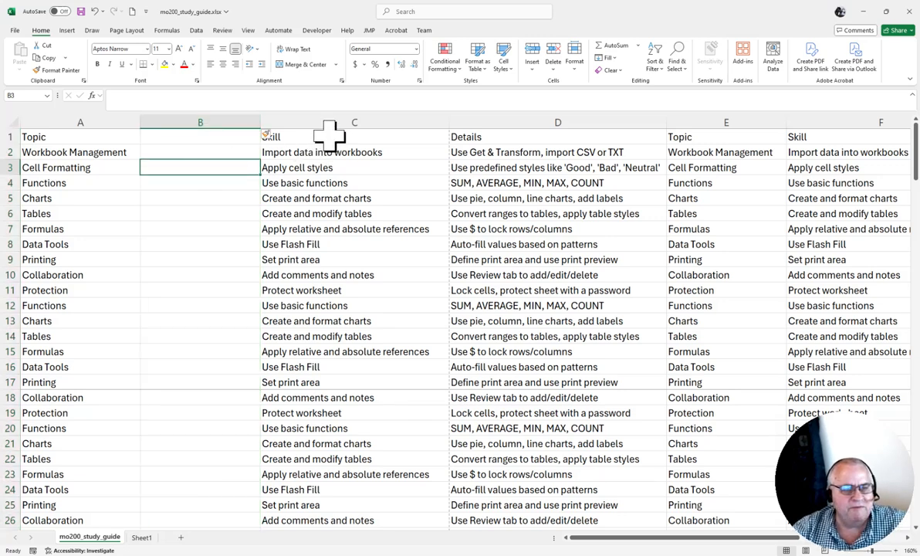
left_click(328, 137)
right_click(315, 136)
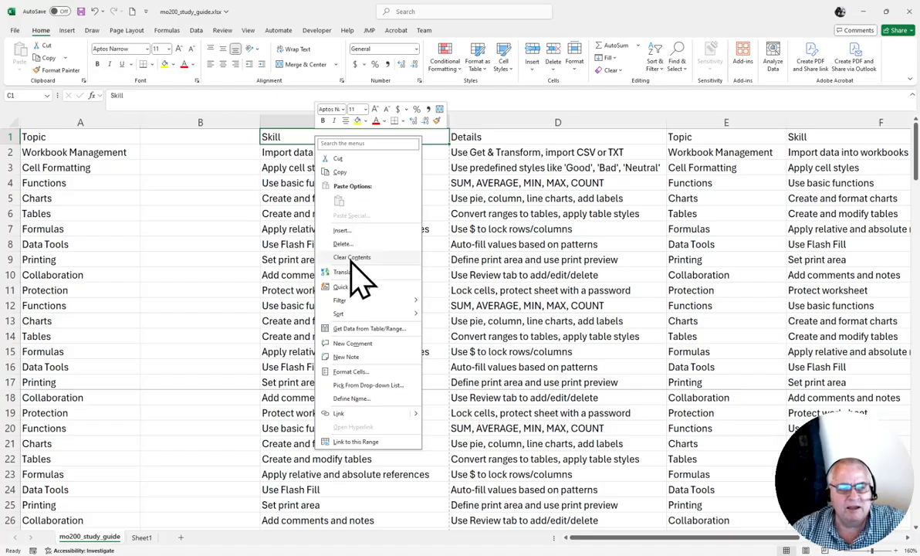
key("Escape")
key("ctrl+shift+plus")
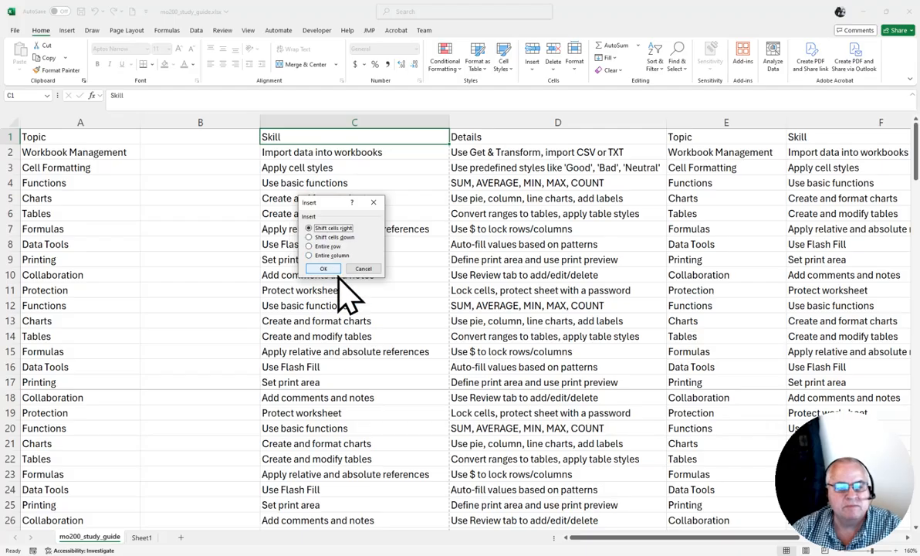
left_click(362, 269)
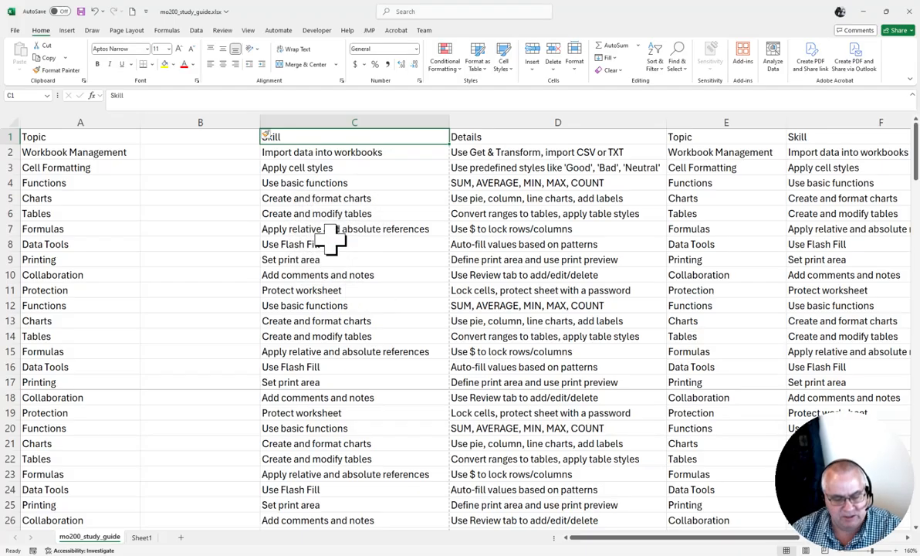
- Undo the insertion of the blank column before the first Skill column
key("ctrl+z")
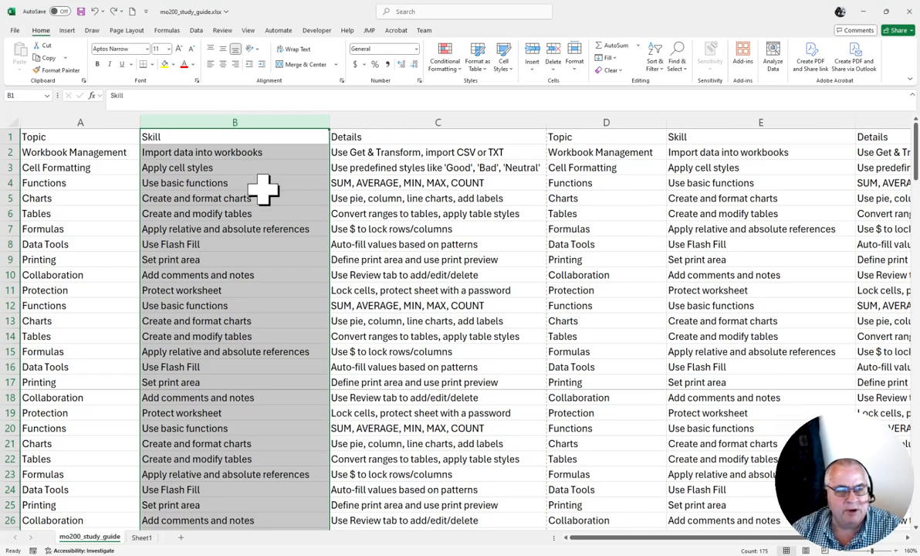
left_click(262, 188)
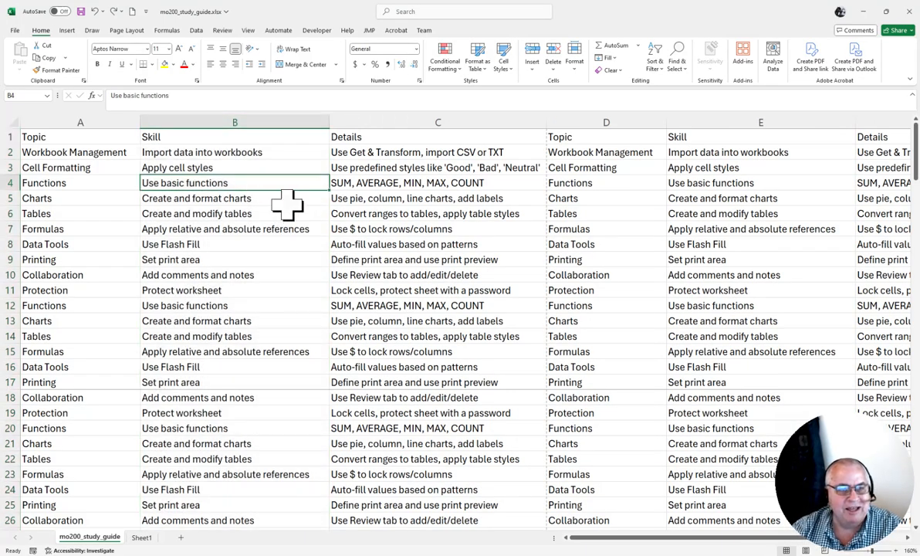
- Insert two blank columns at once before the first Skill column using columns B and C, and undo the insertion
left_click(206, 113)
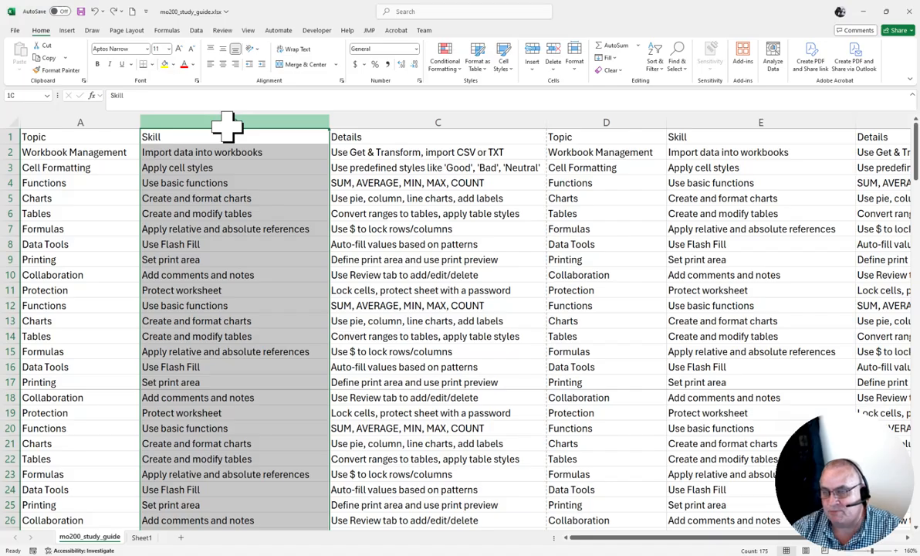
left_click_drag(227, 126, 396, 113)
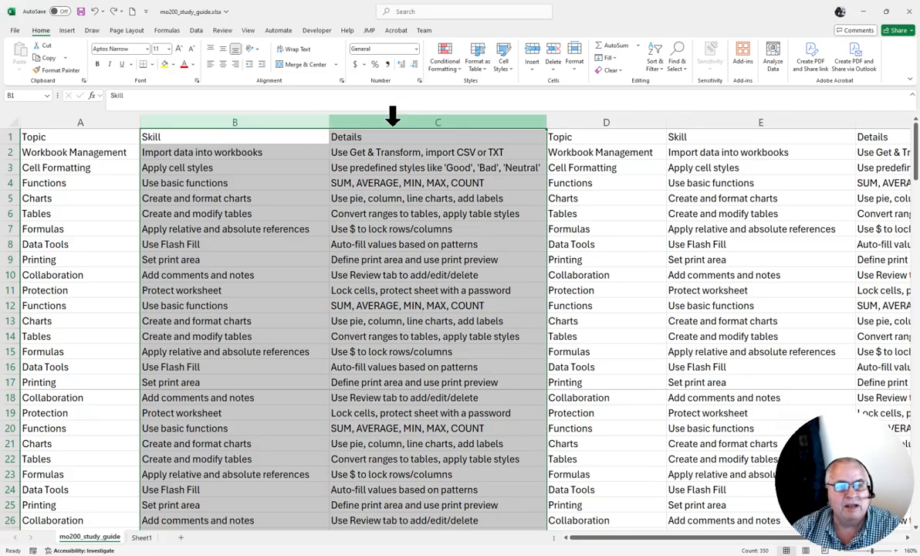
right_click(393, 116)
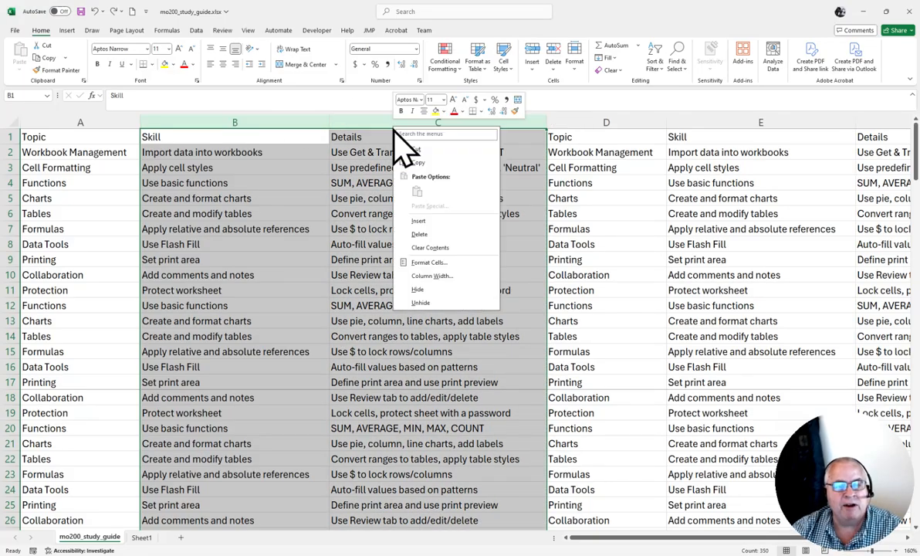
left_click(425, 221)
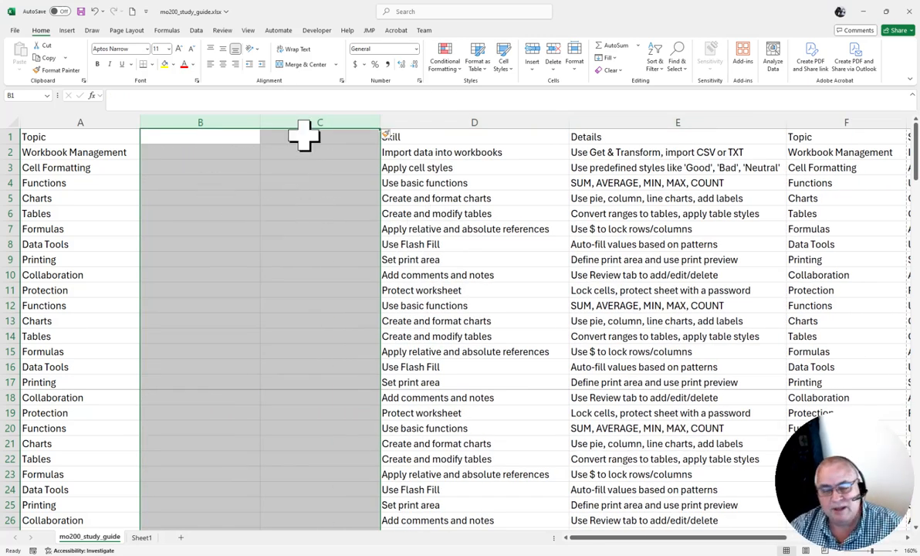
left_click(216, 193)
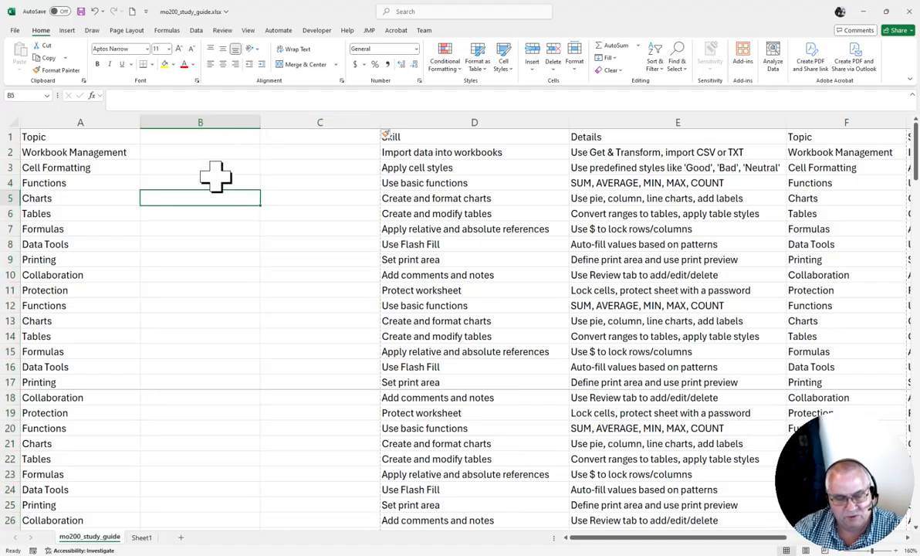
key("ctrl+z")
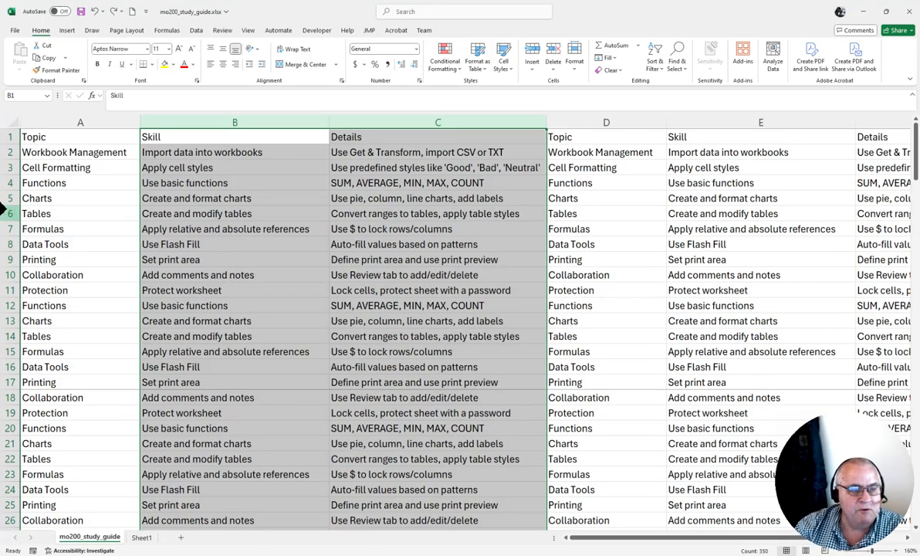
- Insert one blank row above the Tables entry in row 6, and undo the insertion
left_click(6, 213)
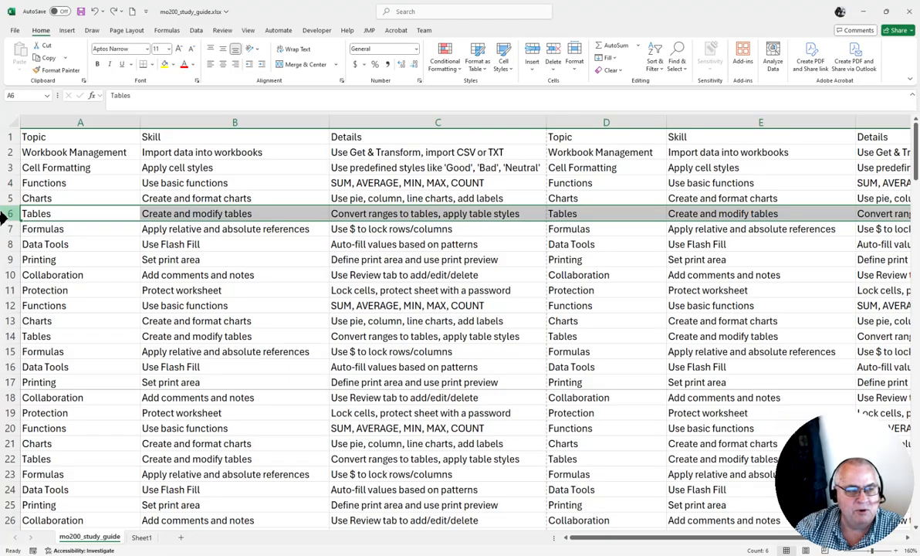
left_click(149, 242)
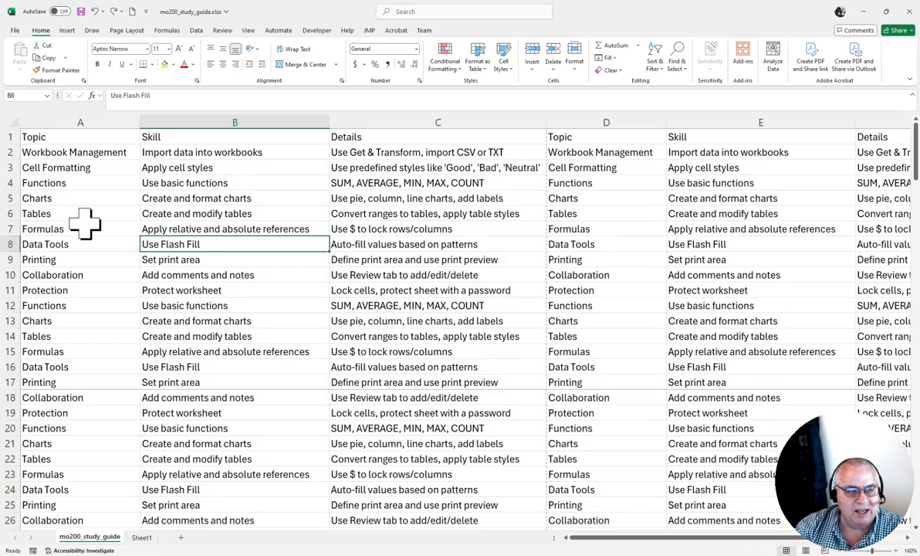
right_click(6, 213)
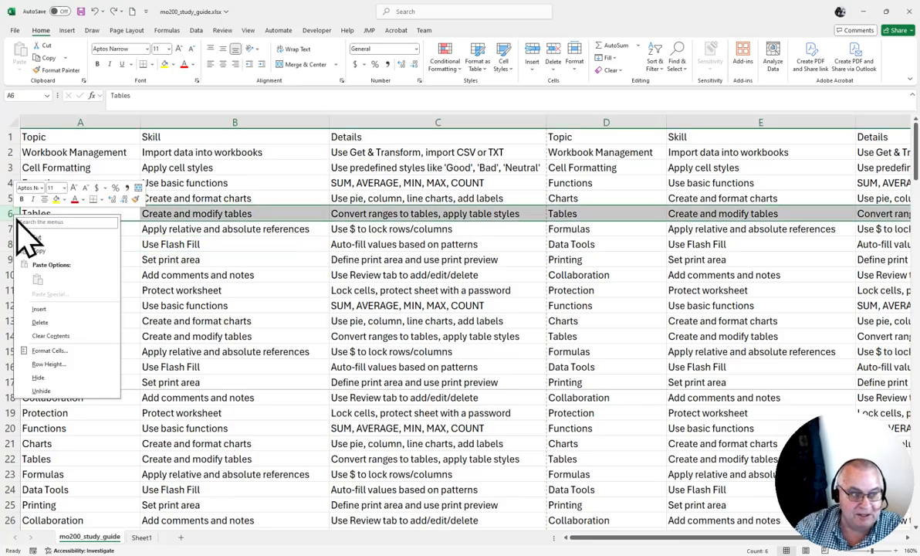
left_click(40, 309)
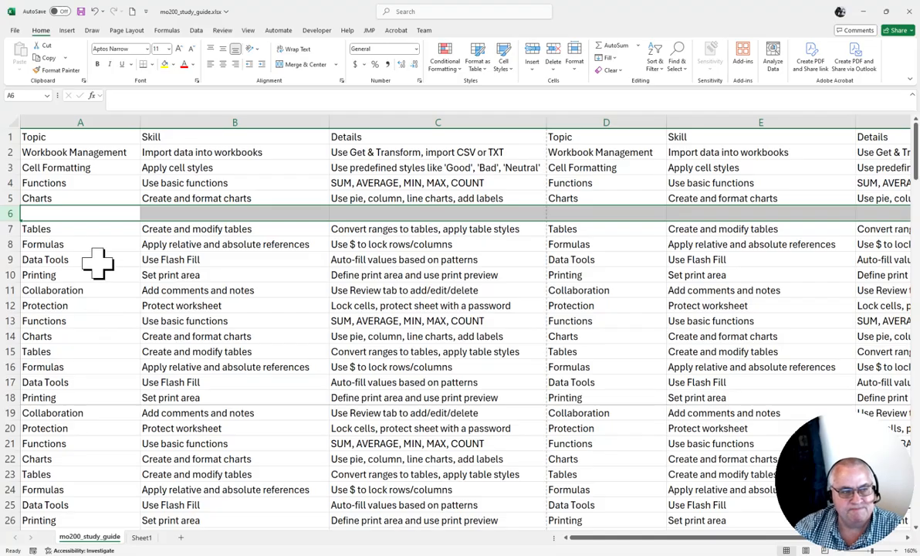
key("ctrl+z")
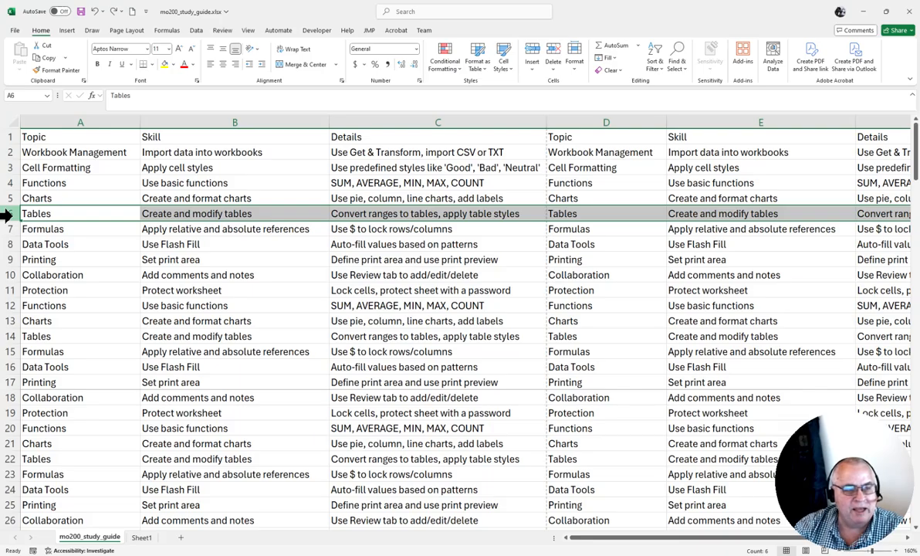
- Insert two blank rows at once above row 6 using rows 6 and 7, and undo the insertion
left_click_drag(10, 214, 9, 229)
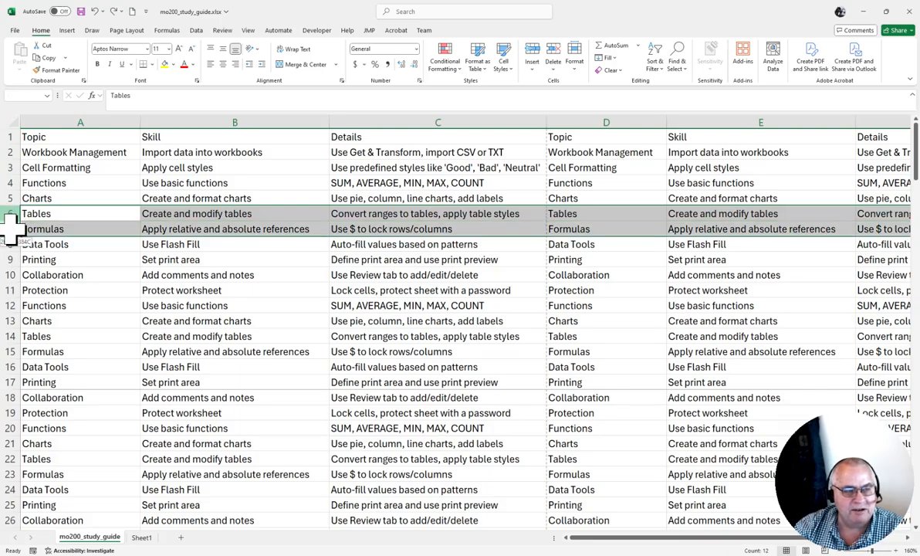
right_click(66, 224)
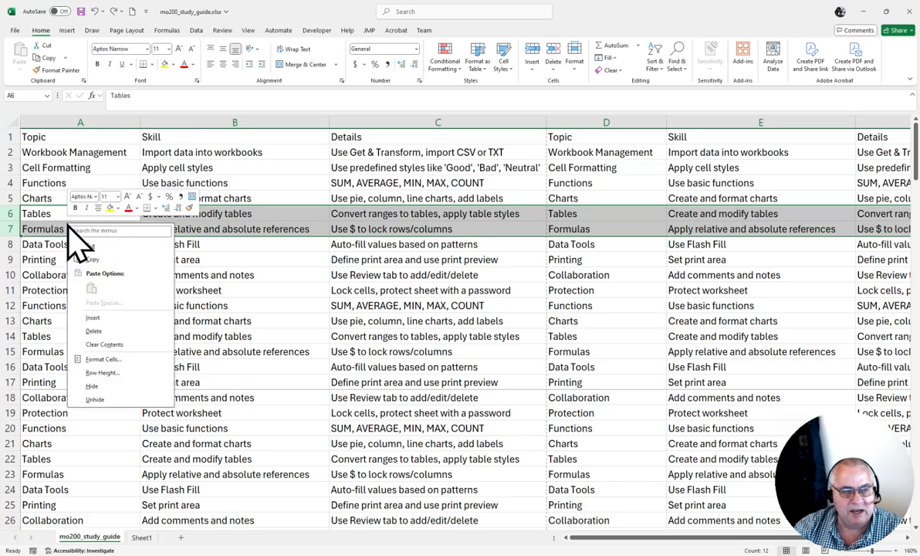
left_click(96, 318)
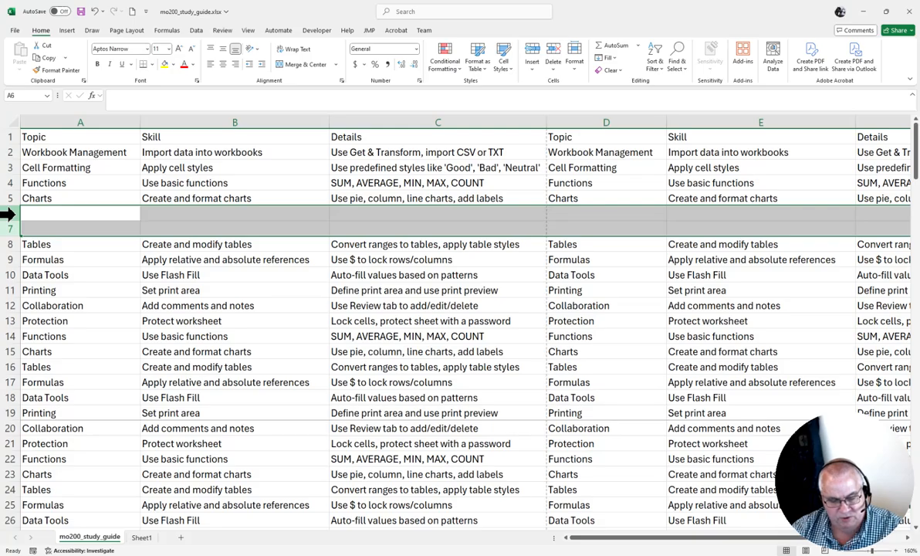
key("ctrl+z")
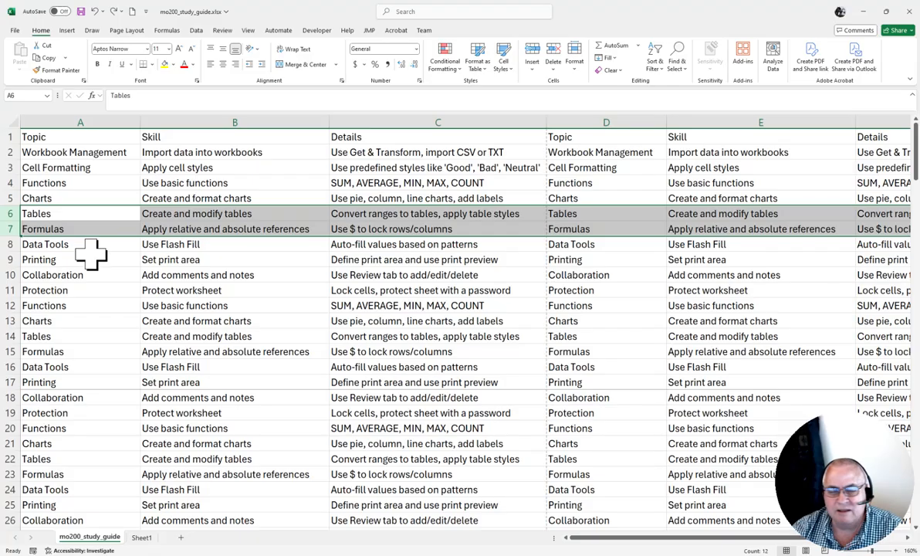
- Insert two blank rows between the Charts entry in row 5 and the Tables entry in row 6
right_click(63, 221)
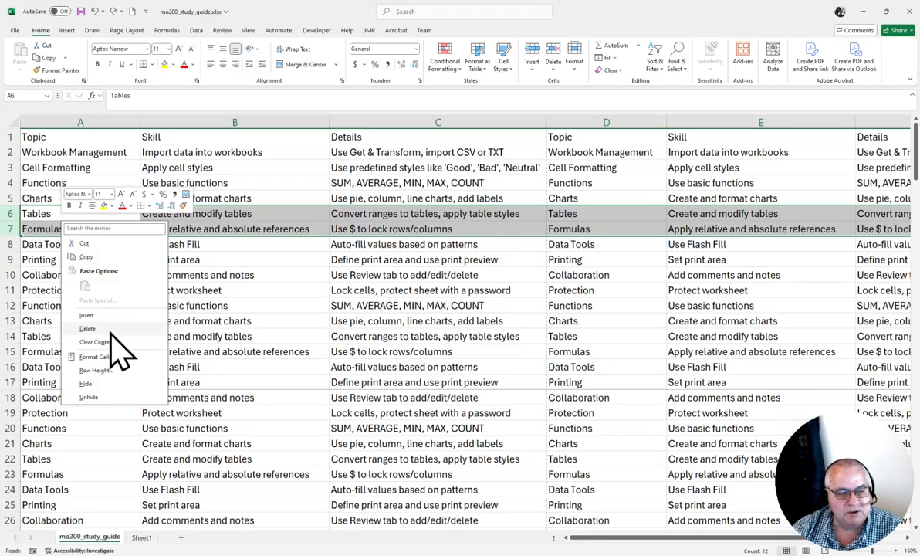
left_click(90, 316)
left_click(104, 224)
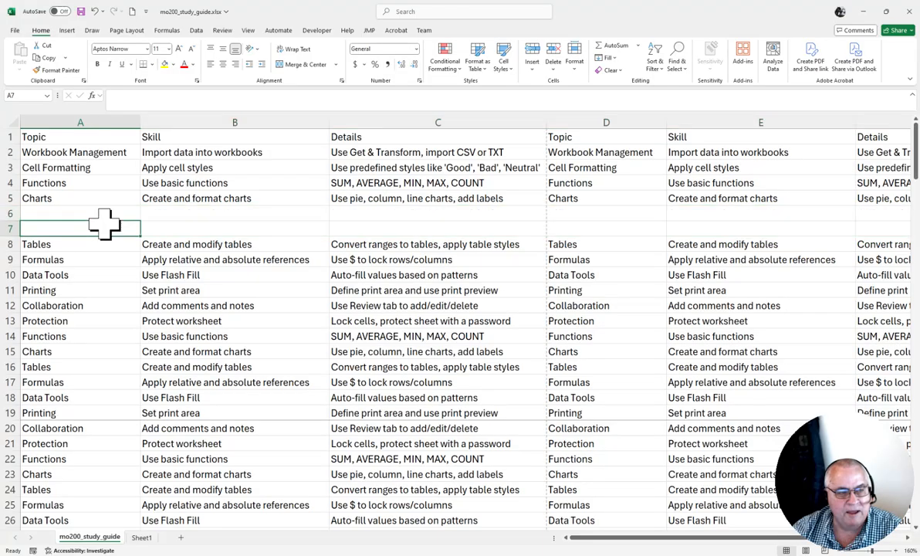
left_click(6, 214)
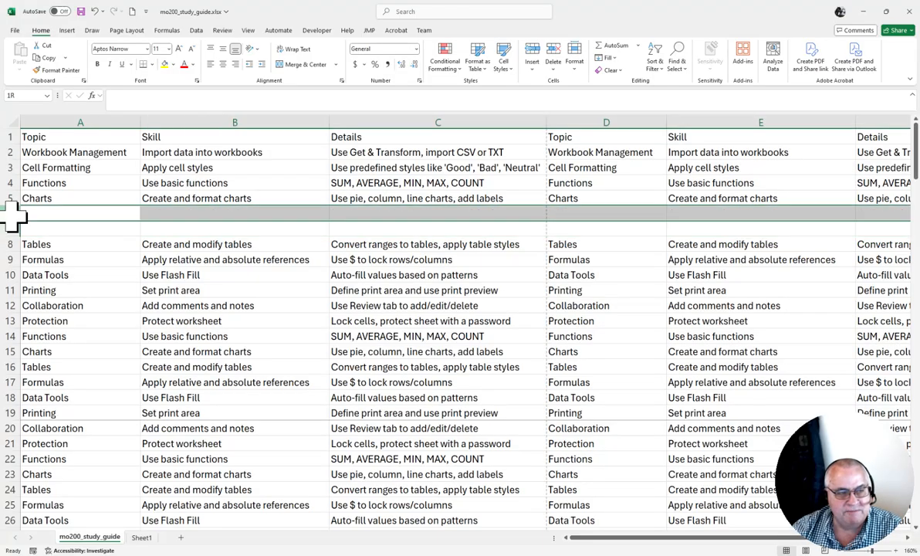
right_click(6, 214)
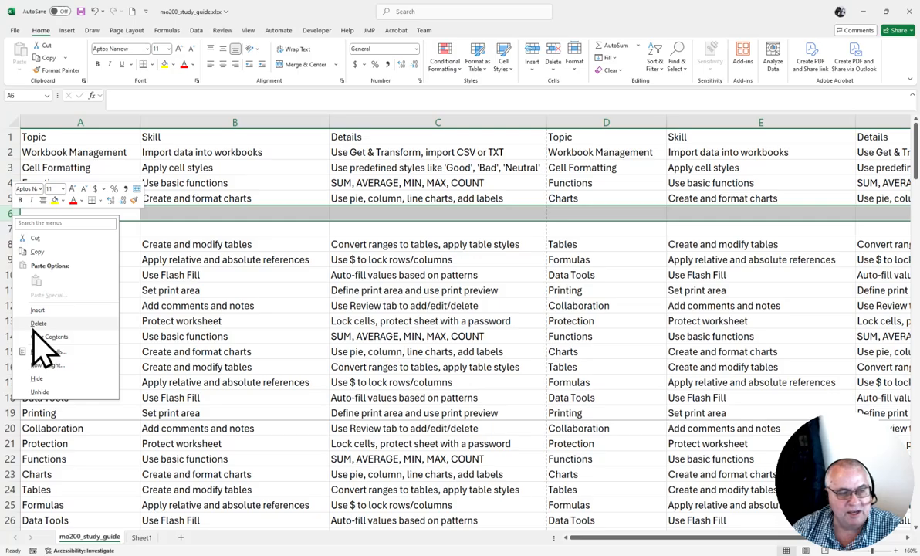
left_click(185, 235)
left_click(160, 213)
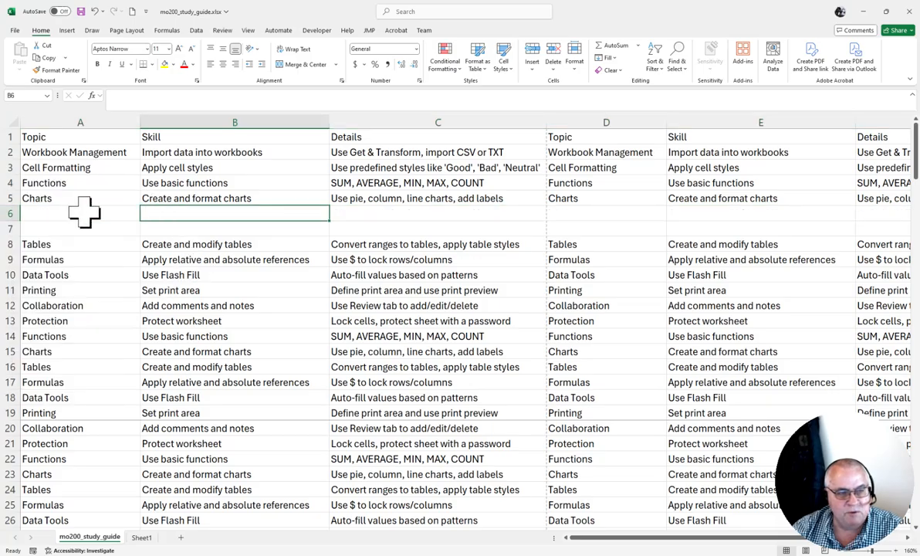
right_click(78, 213)
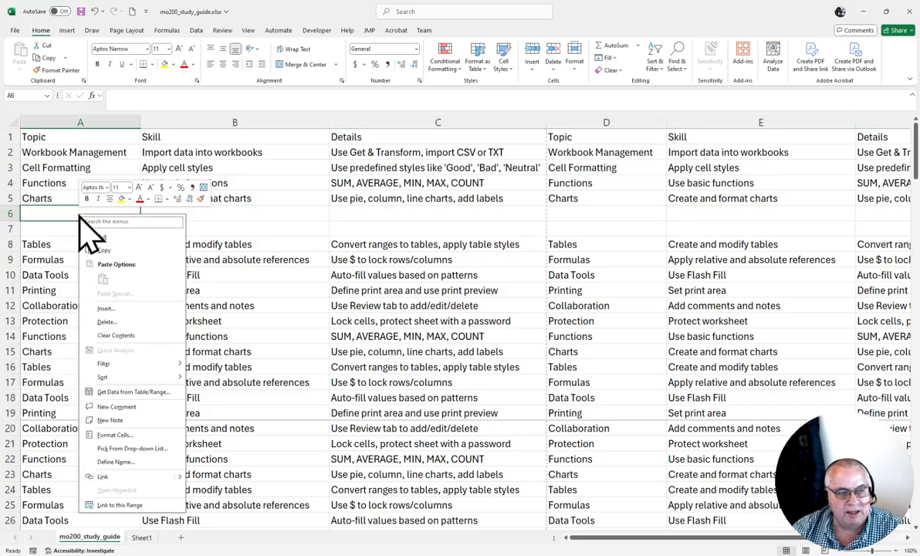
left_click(116, 322)
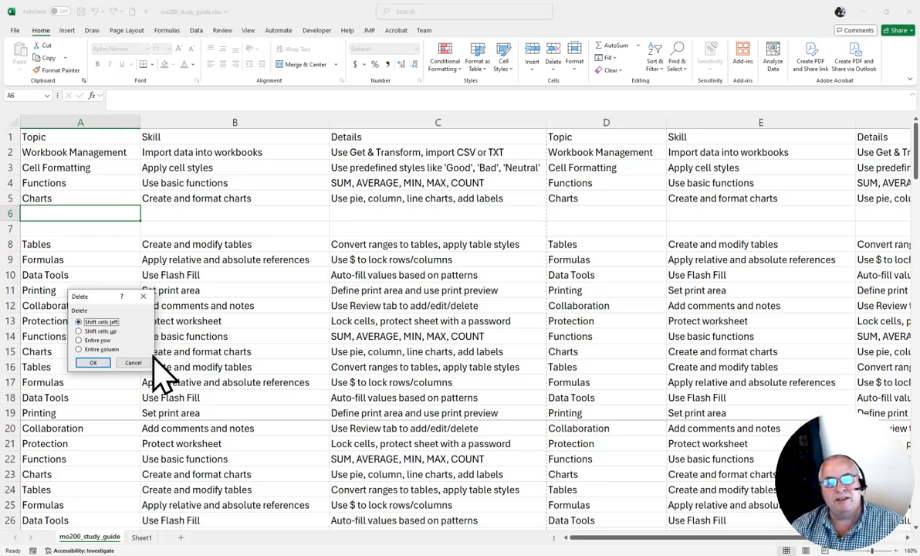
left_click(133, 362)
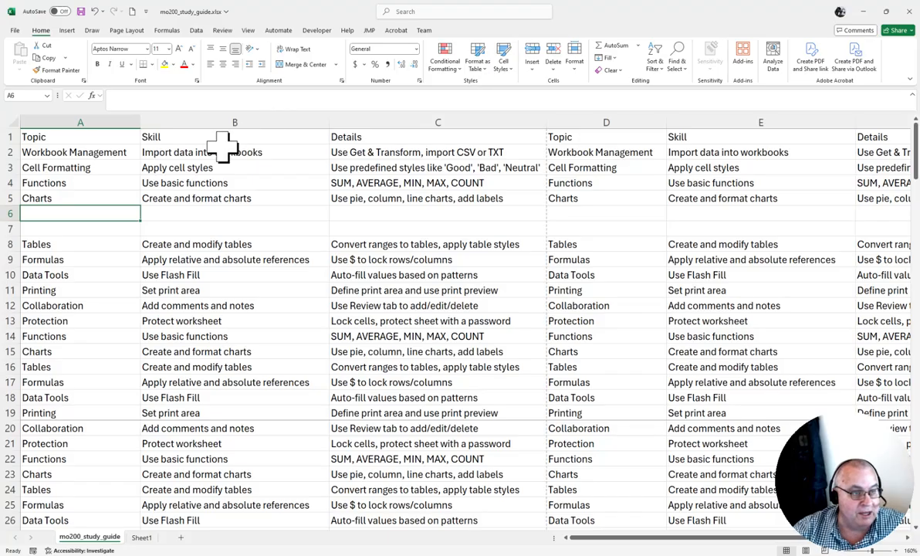
- Delete the two blank rows 6 and 7 entirely
left_click_drag(4, 213, 5, 227)
right_click(5, 228)
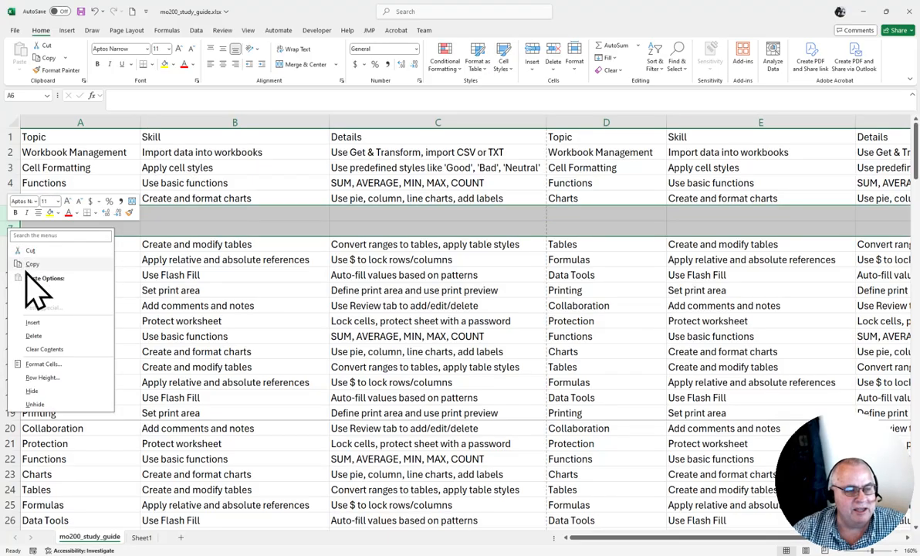
left_click(34, 335)
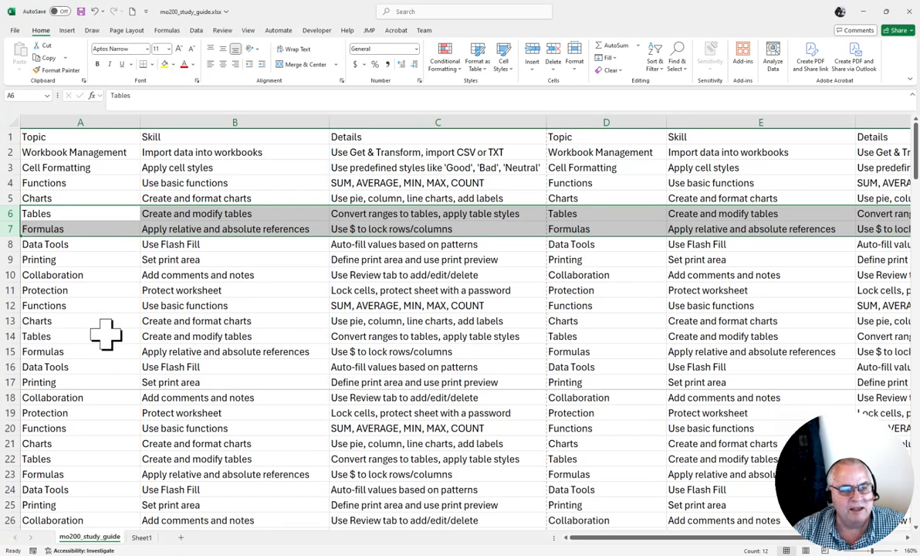
left_click(143, 291)
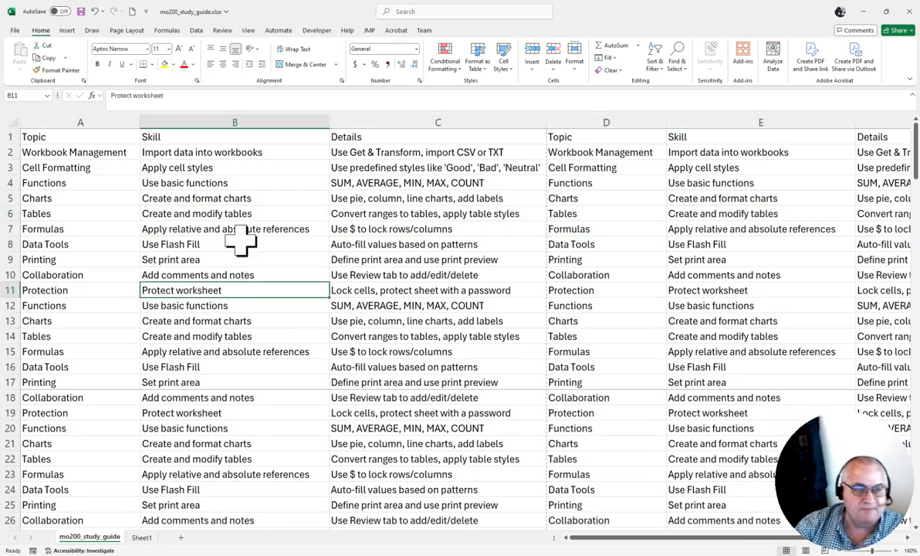
- Insert three blank sheet columns before the Skill column in column B
left_click(212, 116)
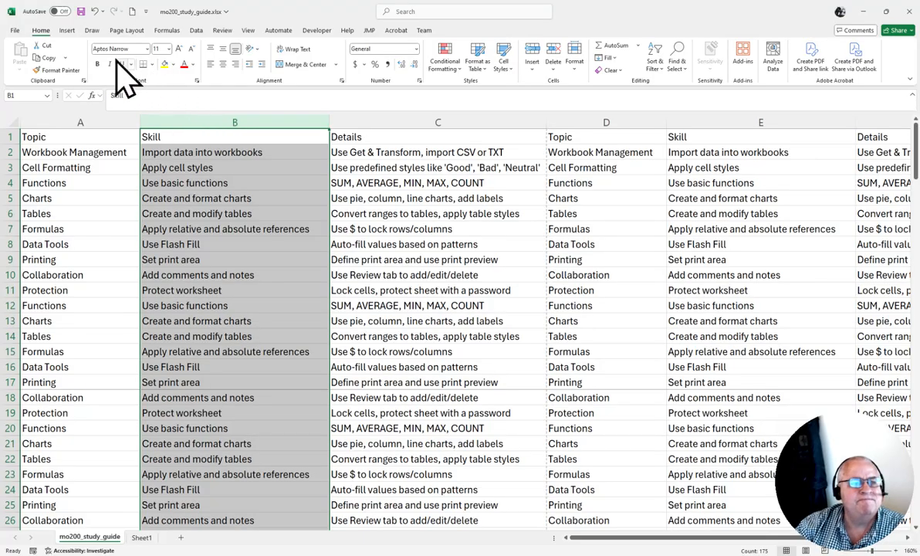
left_click(532, 71)
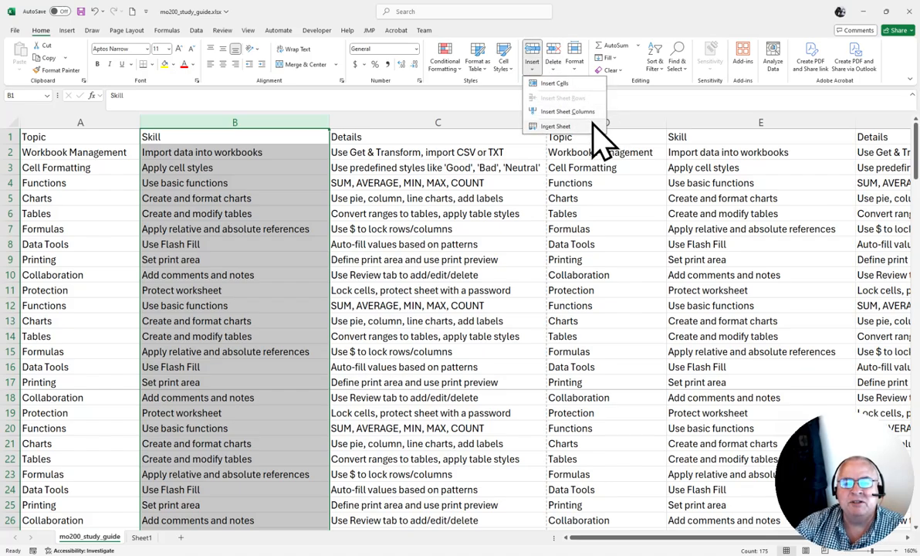
left_click(575, 112)
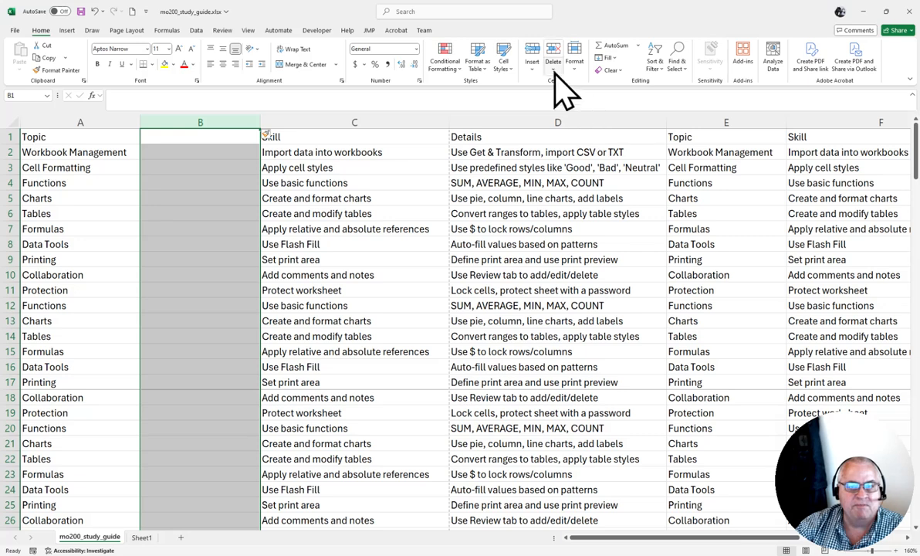
left_click(531, 60)
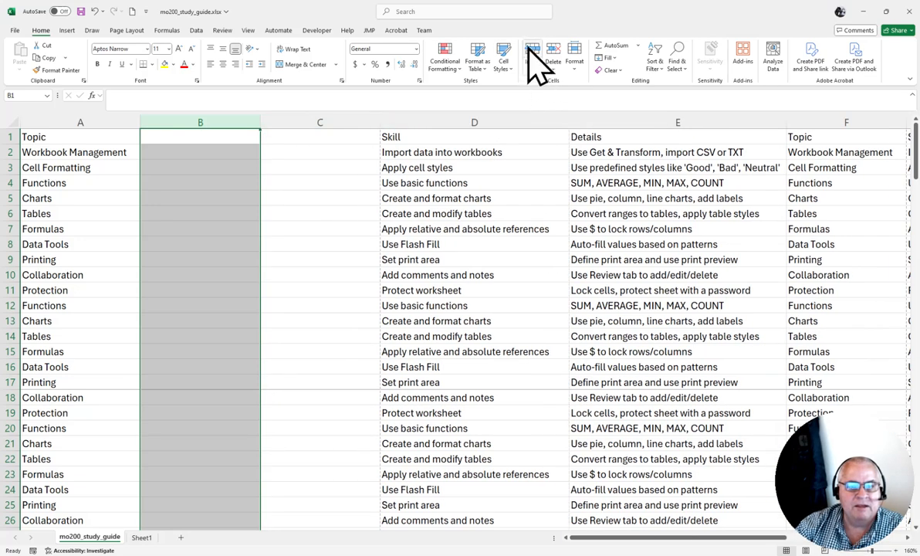
left_click(531, 58)
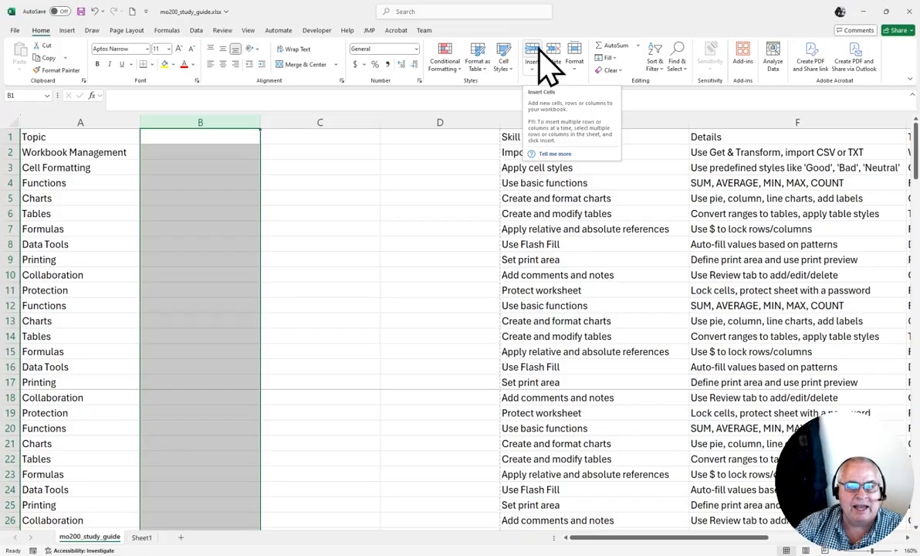
left_click(534, 74)
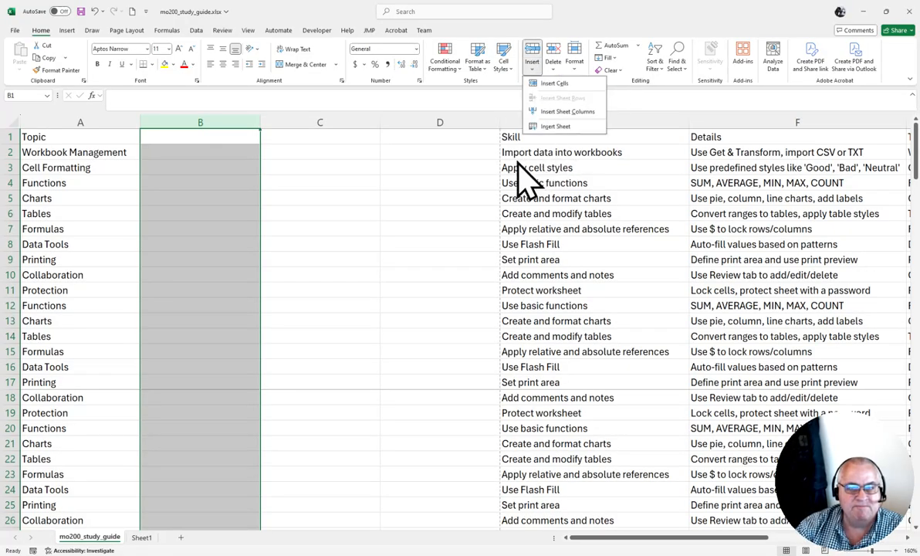
left_click(325, 219)
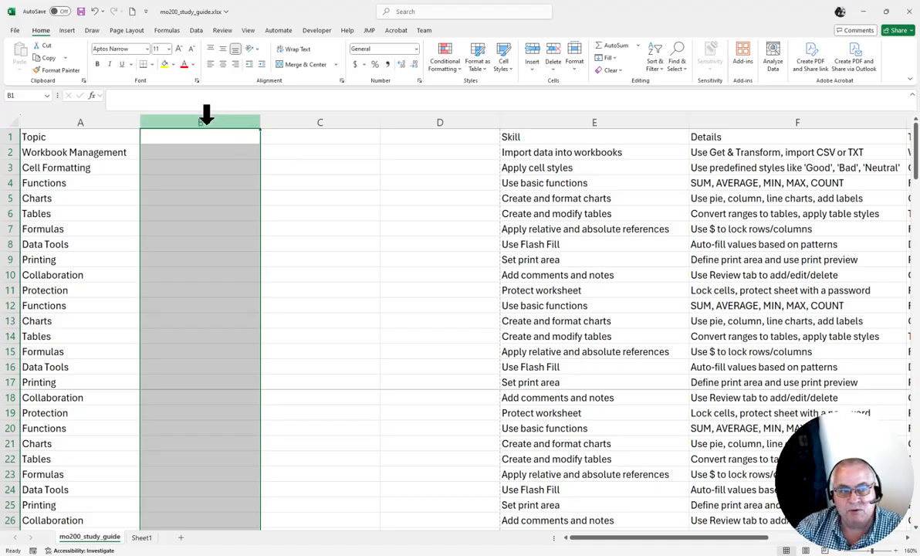
- Delete the three blank sheet columns B to D
left_click_drag(207, 115, 413, 116)
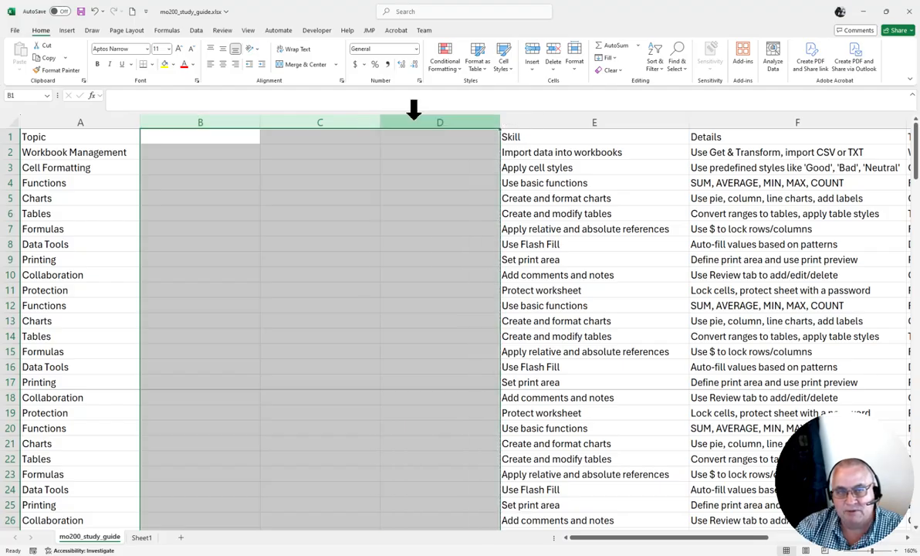
left_click(554, 81)
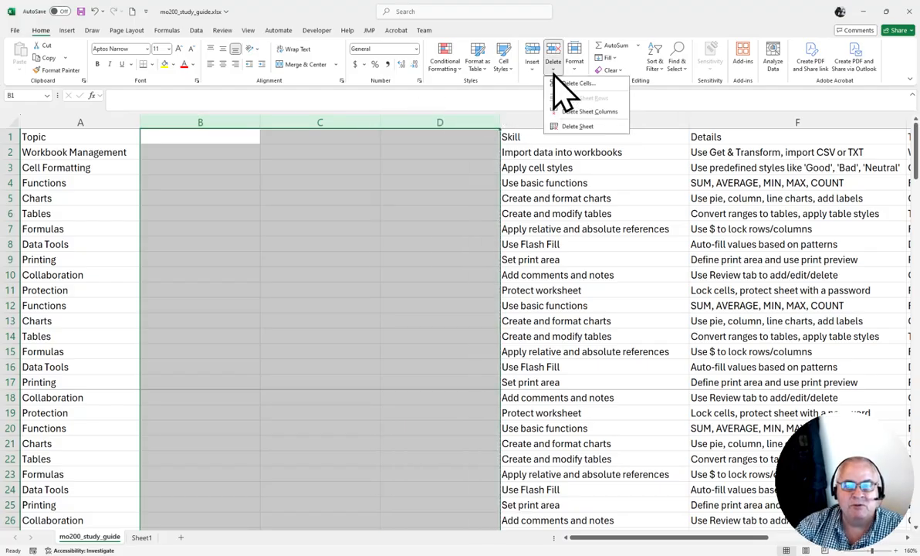
left_click(610, 111)
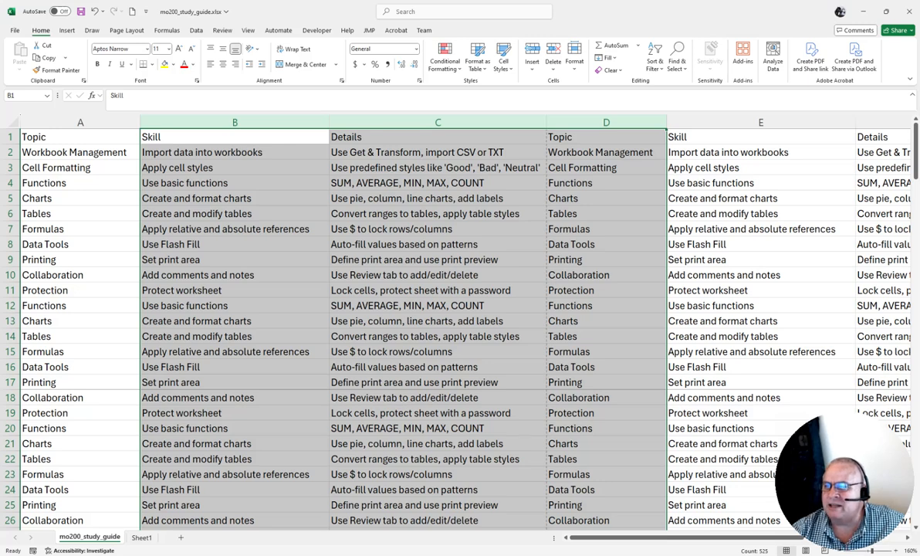
key("alt+Tab")
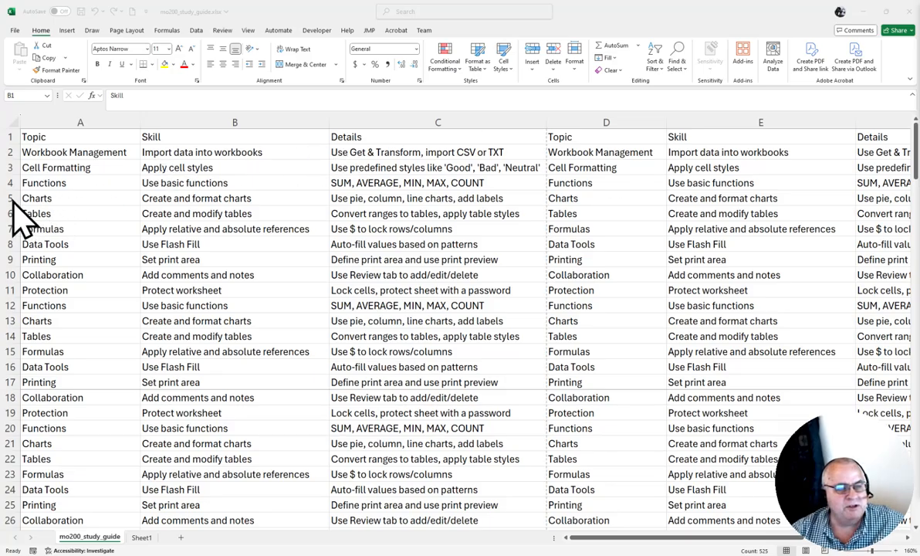
key("alt+Tab")
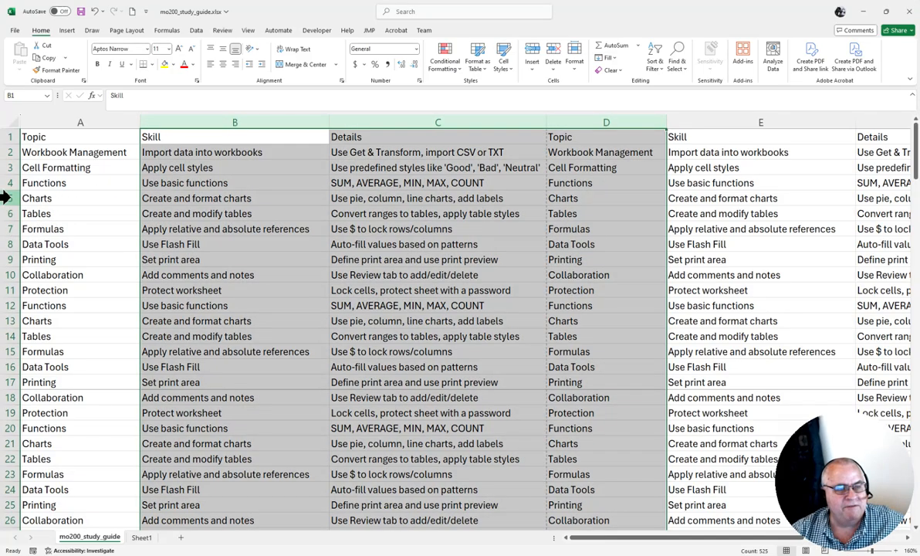
- Insert two blank rows at once above the Charts entry in row 5, using rows 5 and 6
left_click(6, 198)
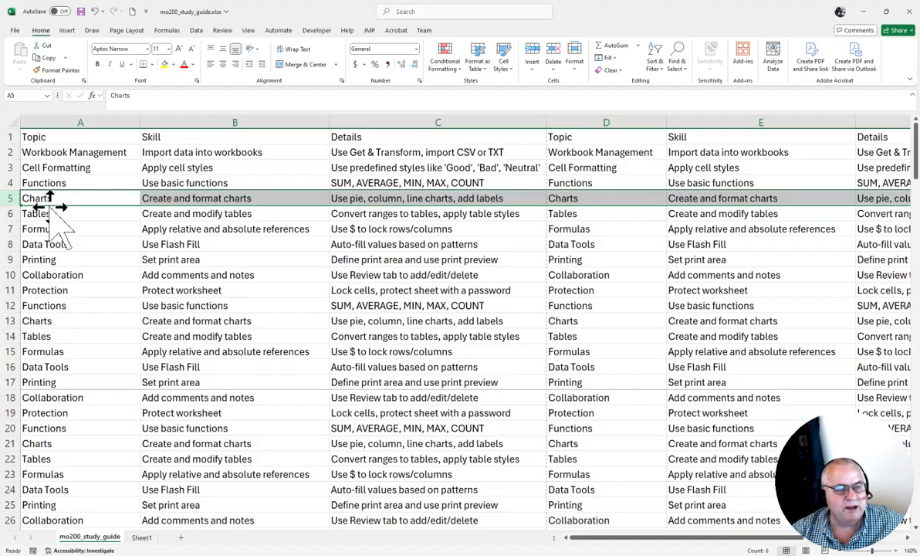
left_click_drag(10, 199, 9, 199)
left_click_drag(11, 214, 10, 213)
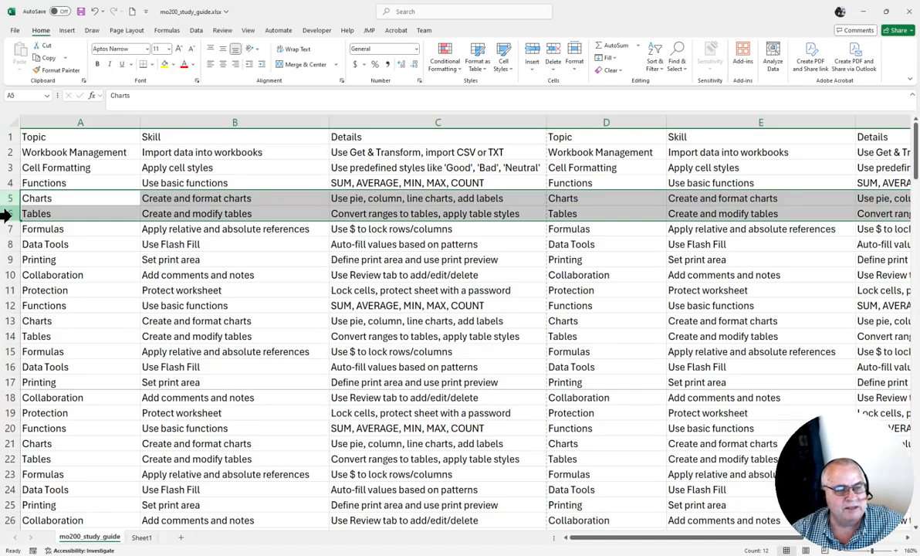
right_click(72, 203)
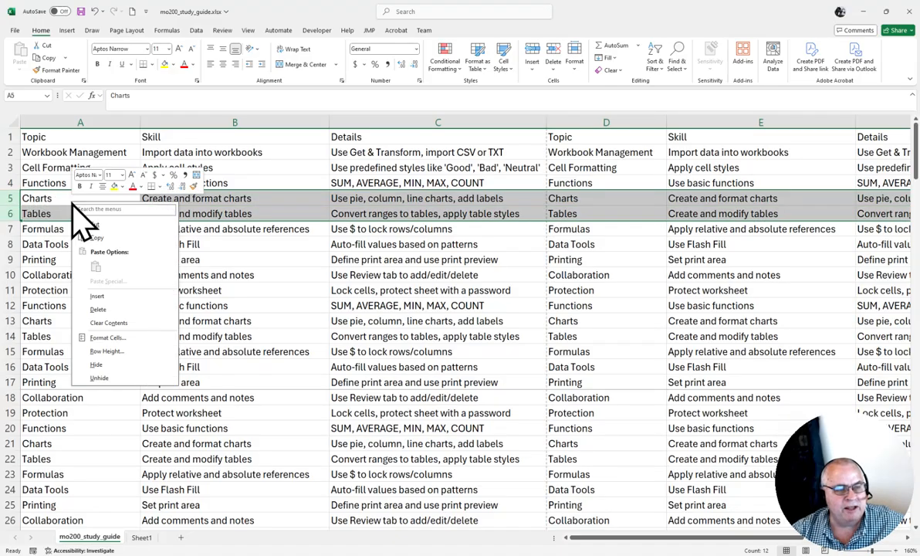
left_click(97, 297)
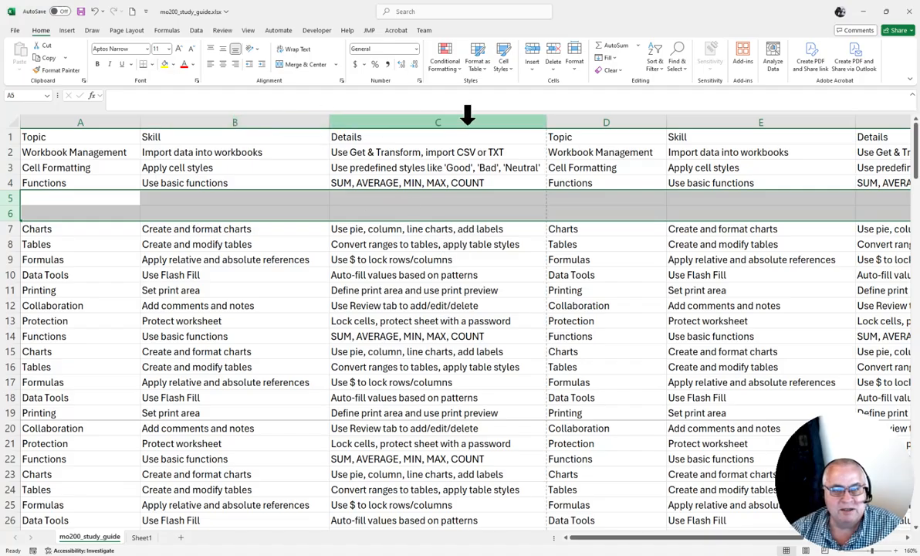
- Delete the repeated Topic, Skill and Details columns D to F entirely, and undo the deletion
left_click_drag(605, 114, 868, 114)
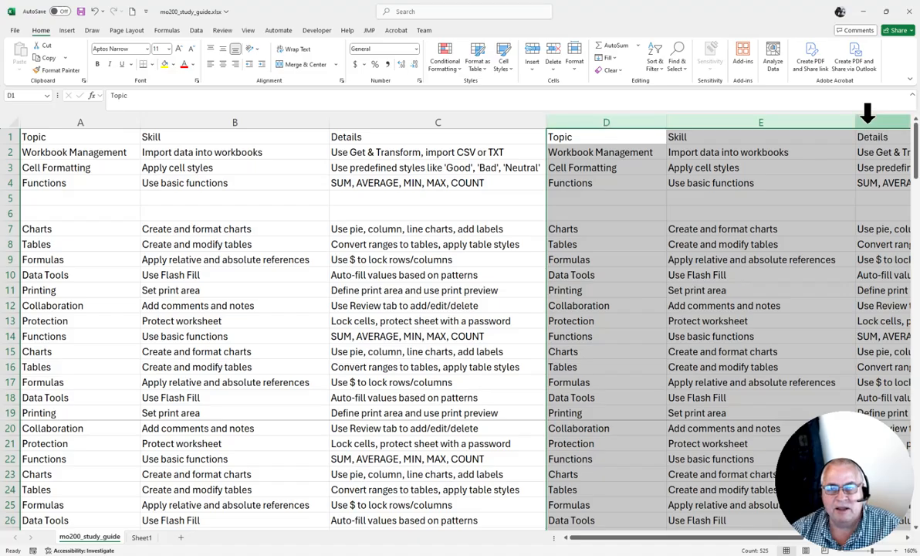
right_click(868, 113)
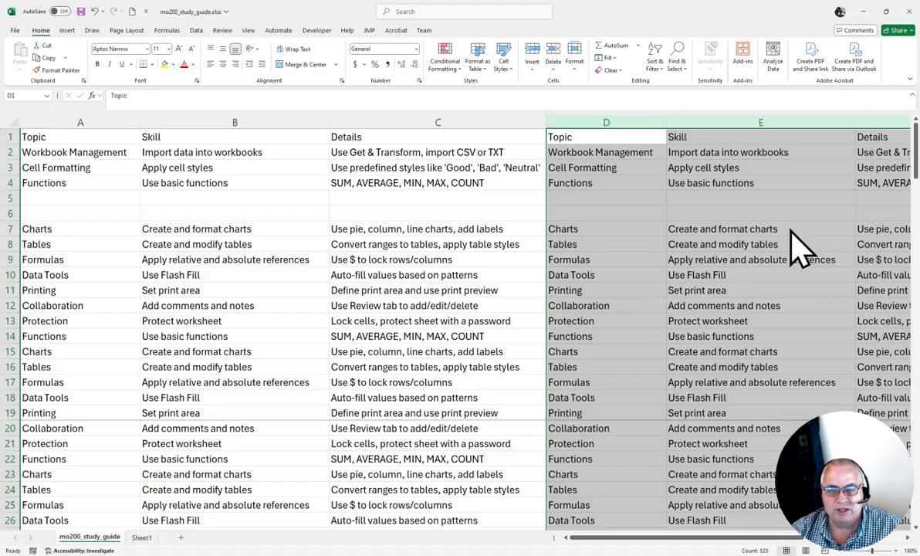
left_click(791, 232)
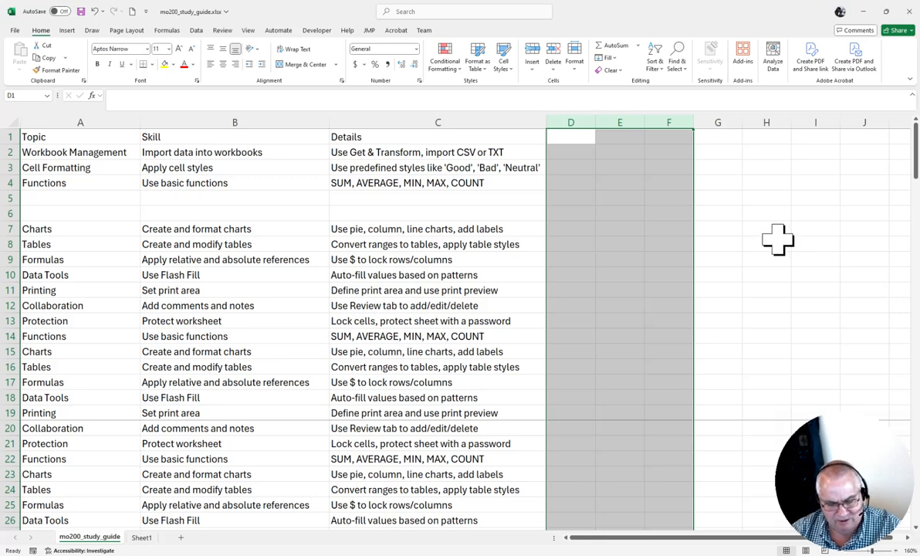
key("ctrl+z")
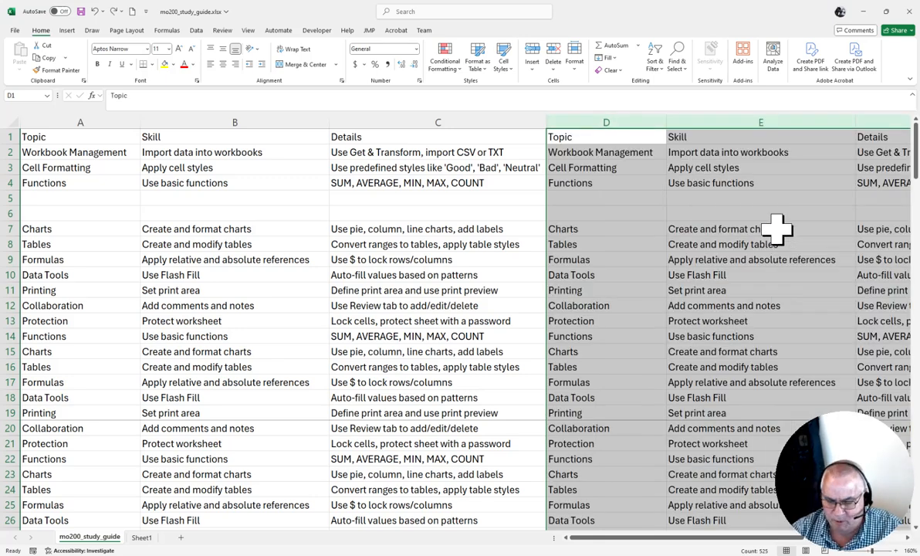
- Clear only the contents of the repeated Topic, Skill and Details columns D to F, and select cell C4
key("Delete")
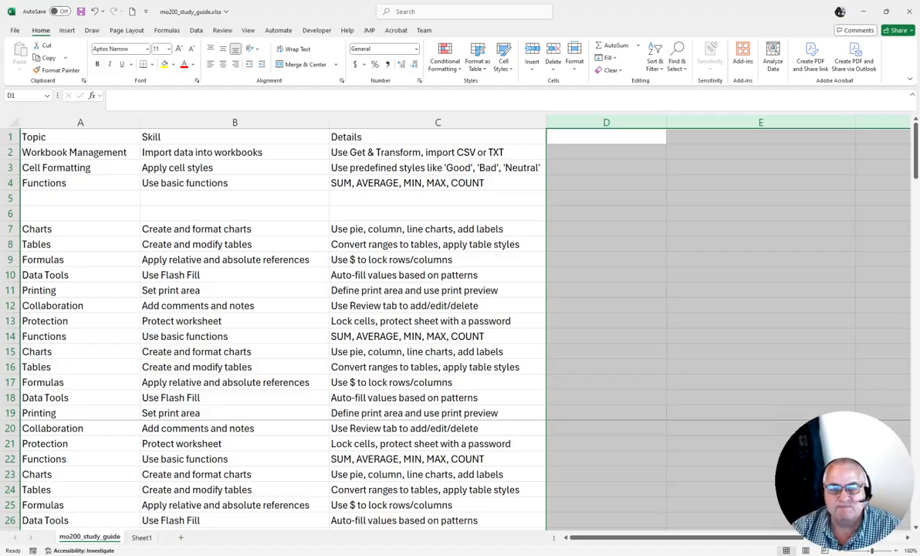
left_click(487, 182)
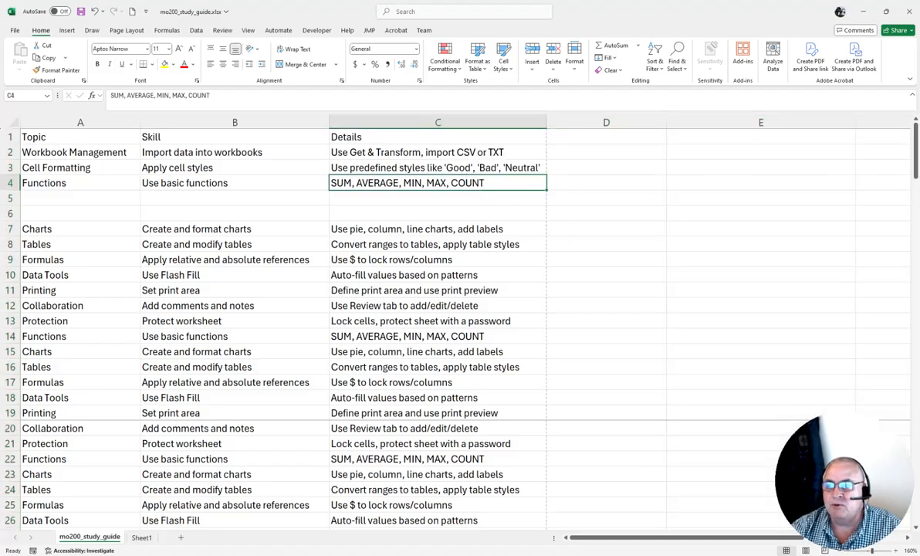